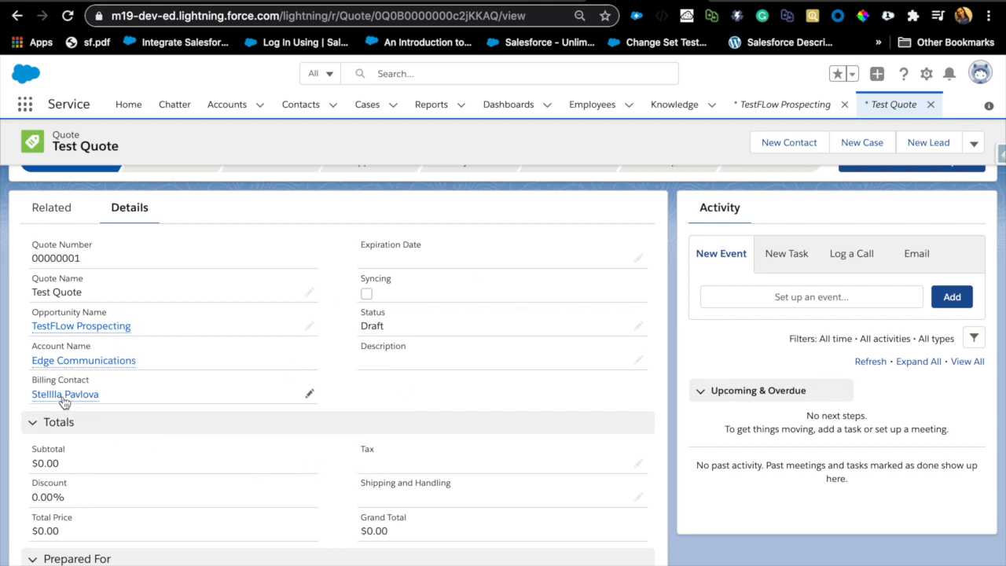
Preview the billing contact's record and examine the Test Quote's details
mouse_move(60, 401)
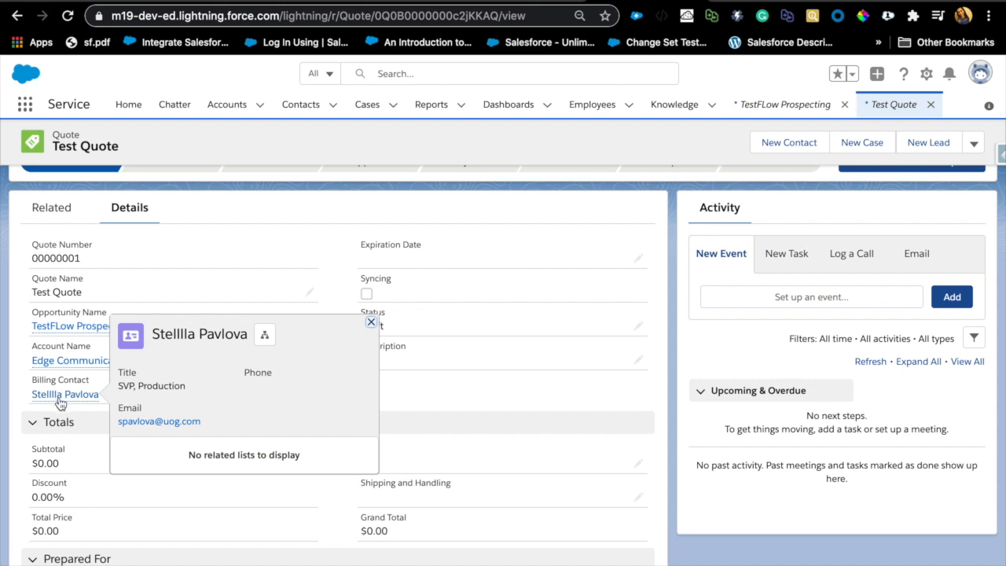
scroll(74, 475, down, 2)
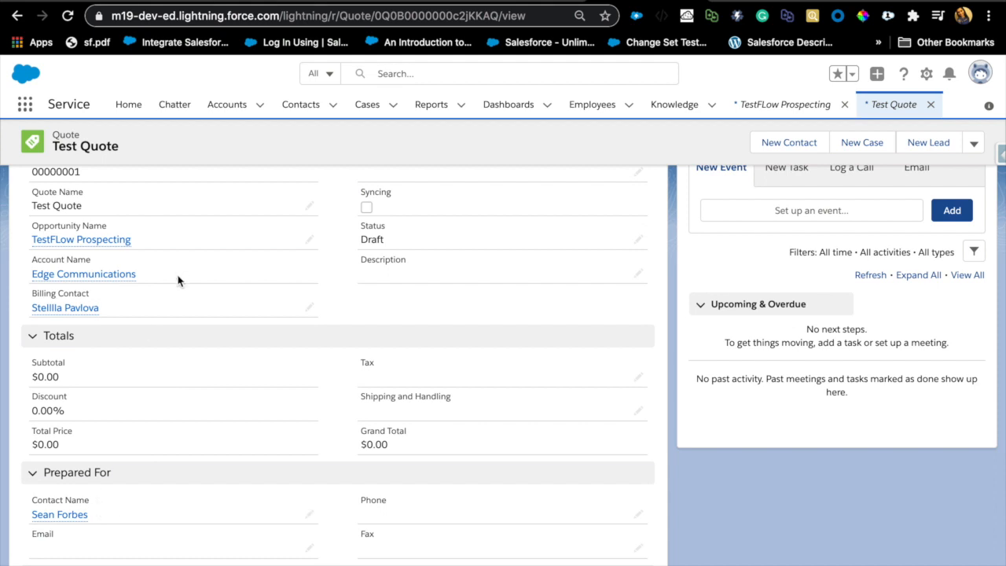
scroll(177, 280, up, 2)
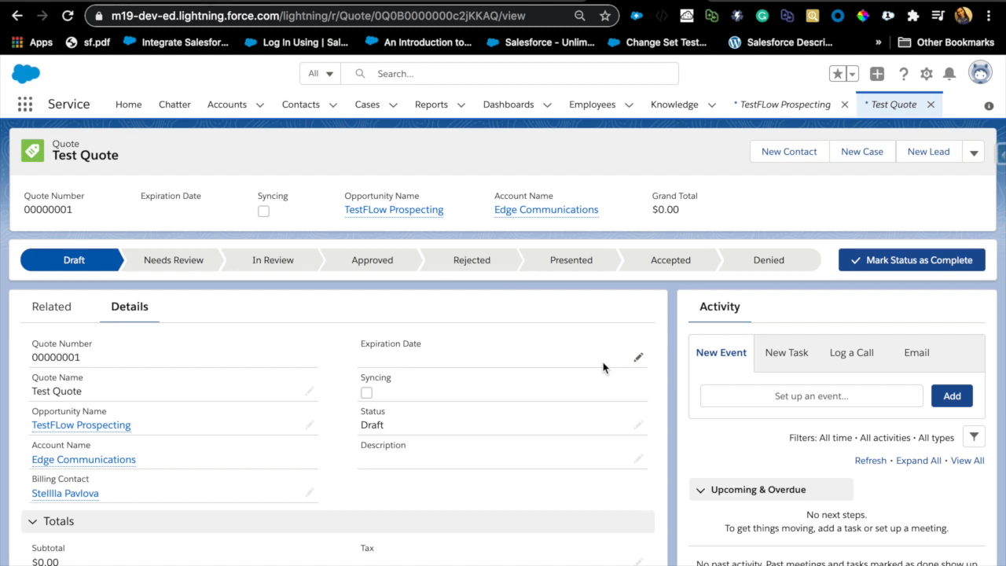
mouse_move(98, 502)
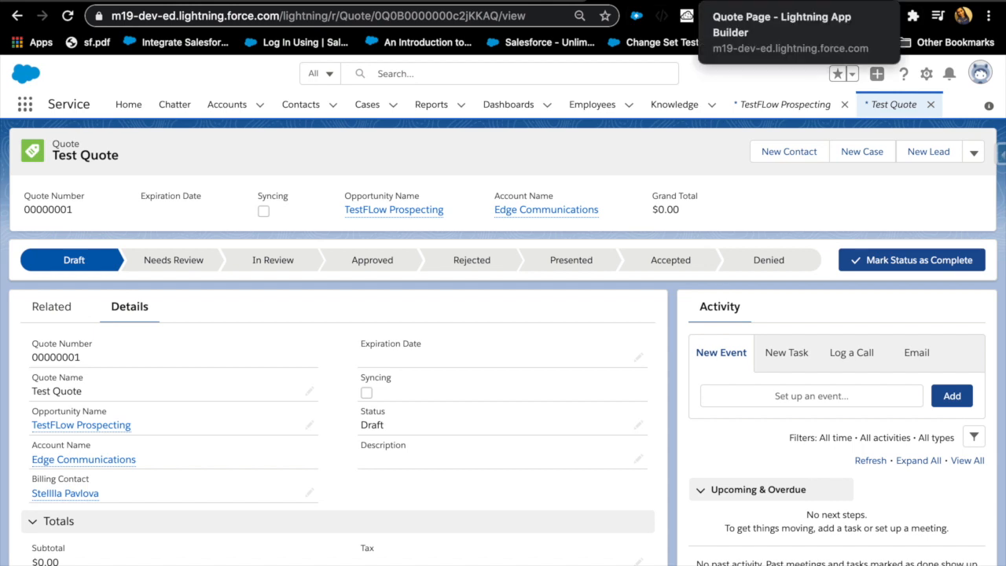
In the Lightning App Builder's Quote Page, add a Related Record component above Quote Line Items with the header label "Update Billing Contact"
click(754, 1)
click(504, 145)
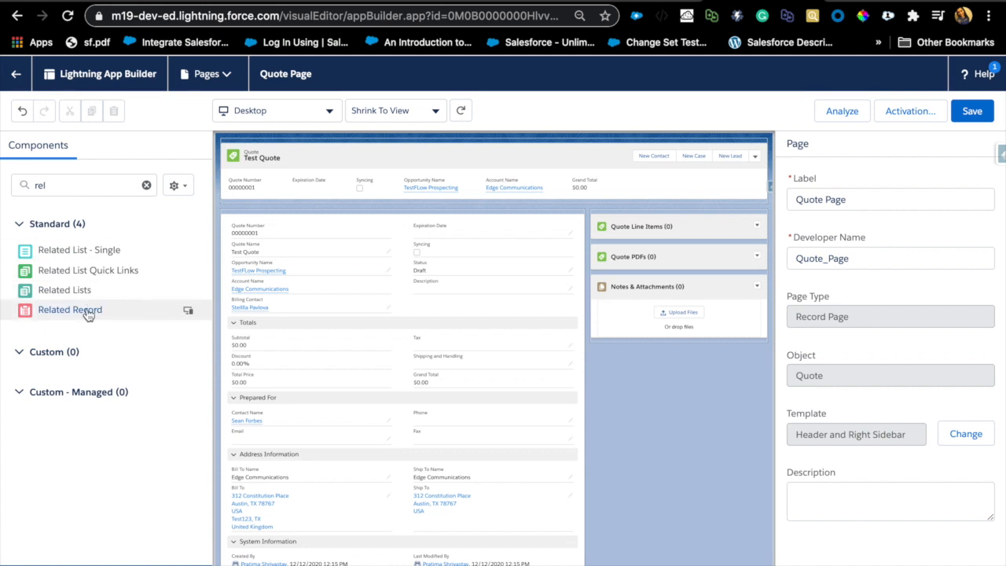
mouse_move(87, 316)
drag(87, 315, 694, 227)
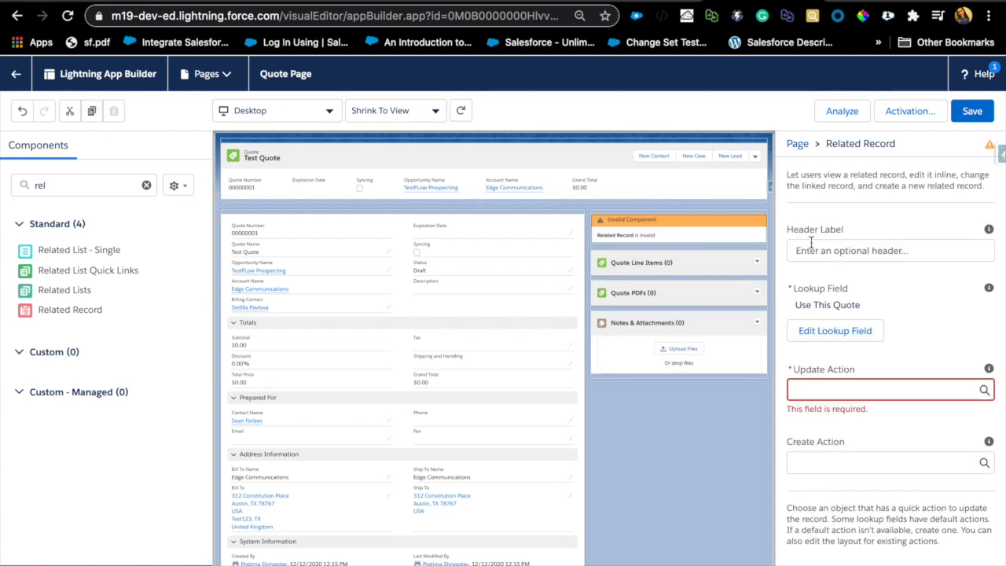
click(811, 247)
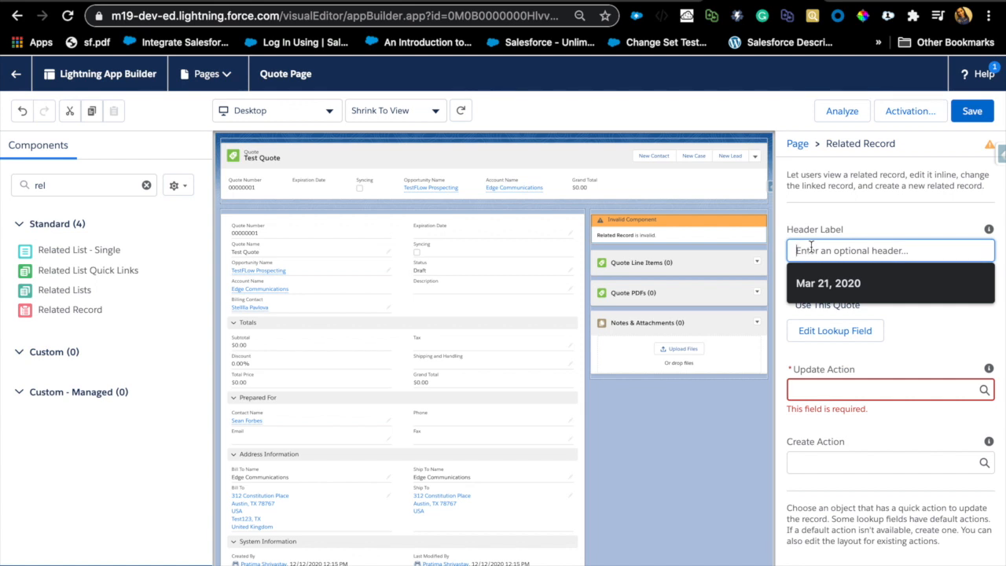
text(Update Billing Contact)
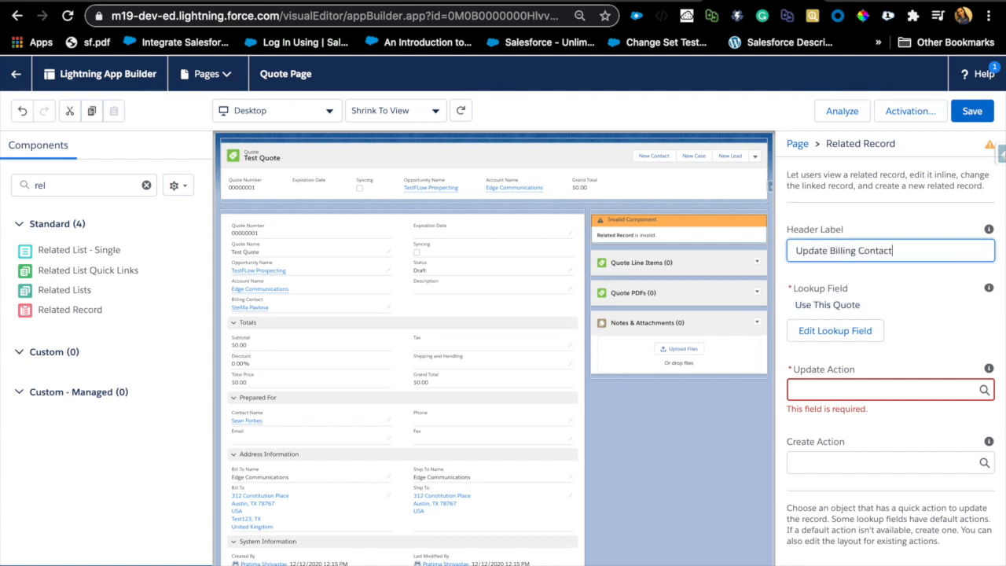
Set the component's lookup field to Billing Contact, with Use This Contact as the second lookup
click(819, 333)
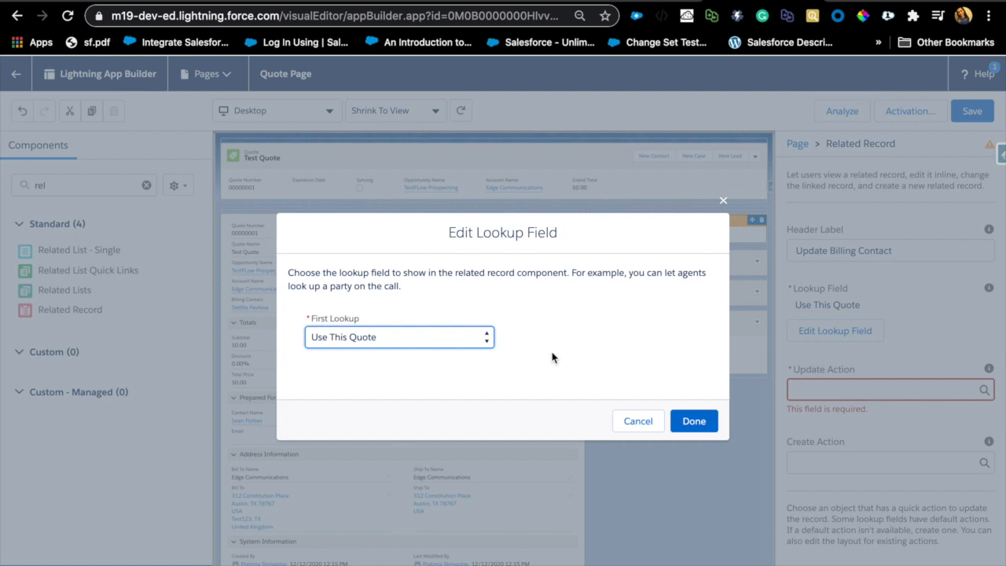
click(478, 337)
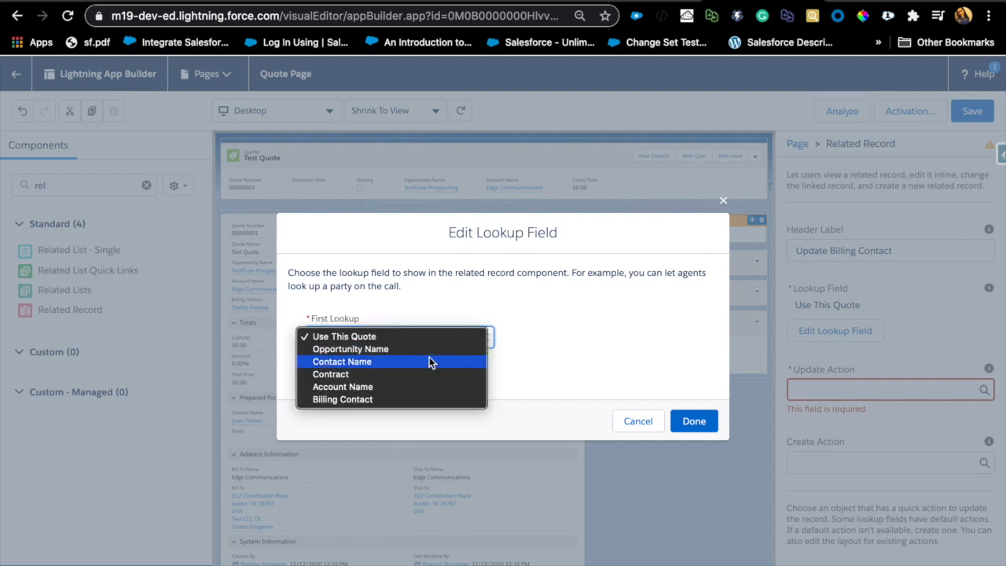
click(420, 400)
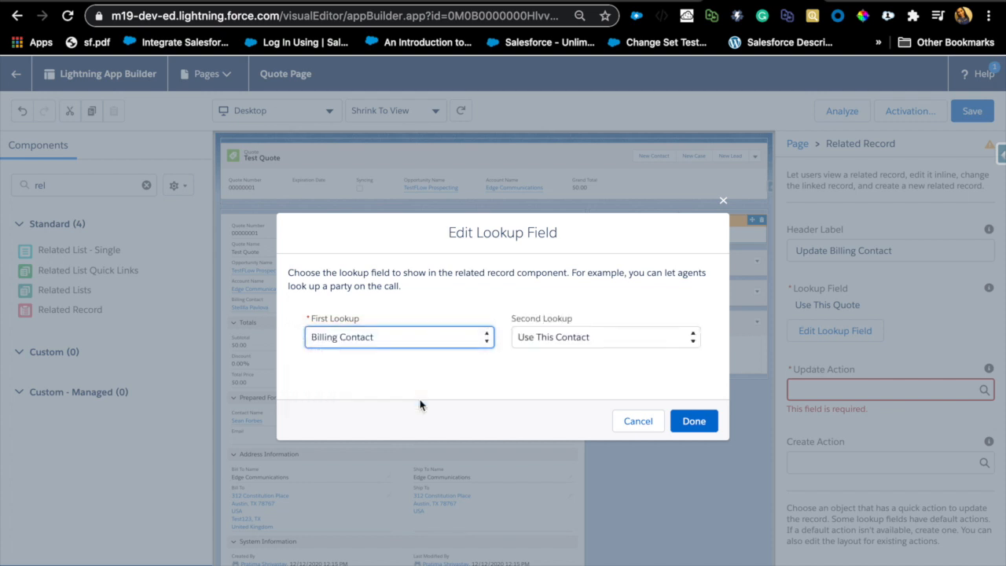
click(585, 338)
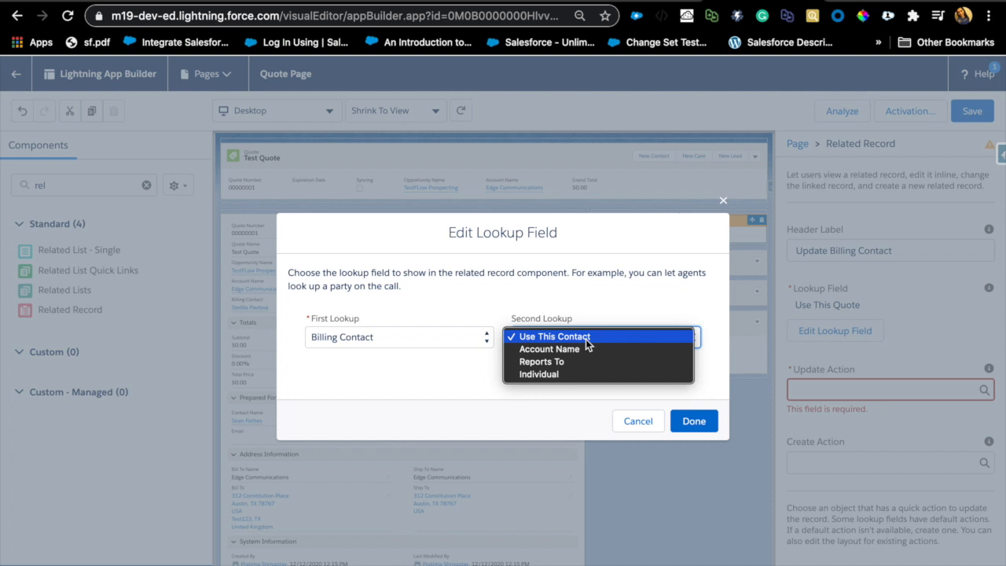
click(586, 339)
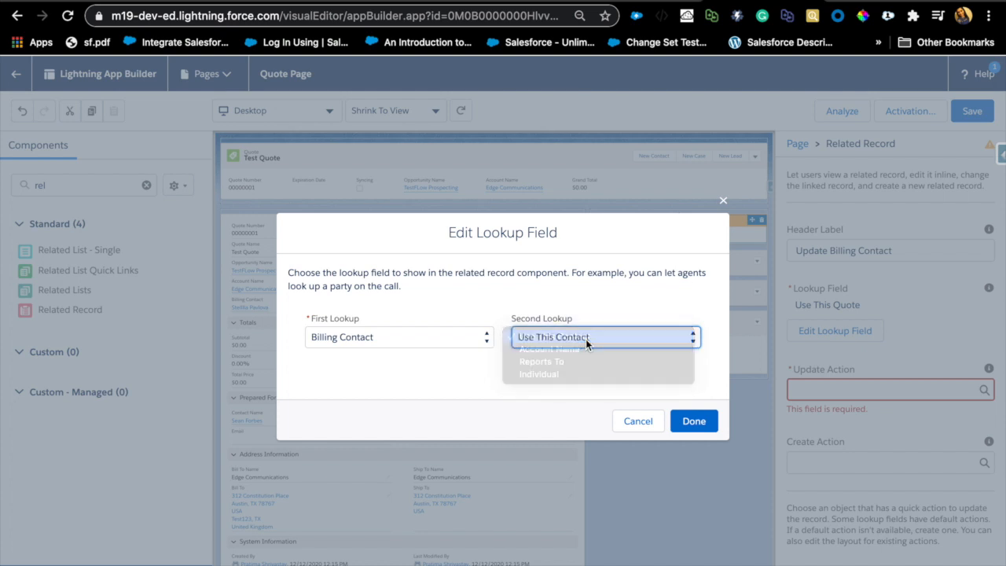
click(679, 423)
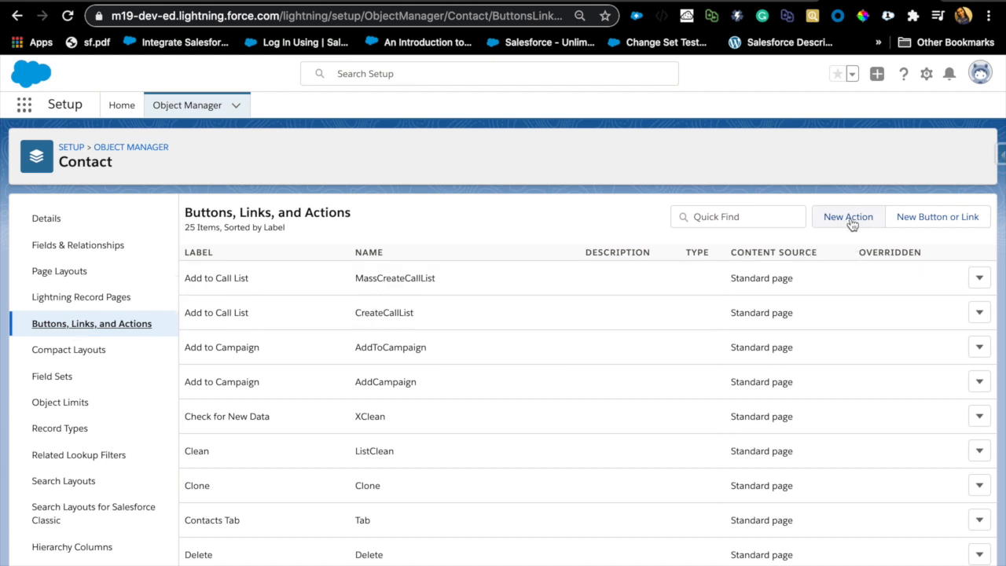
Start a new action on the Contact object with the action type Update a Record
click(849, 217)
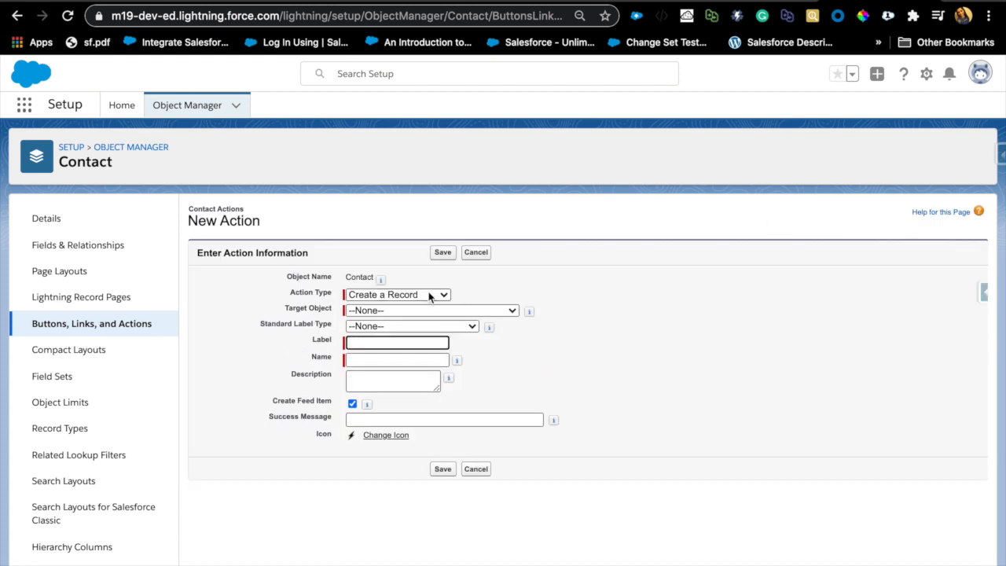
click(429, 297)
click(416, 345)
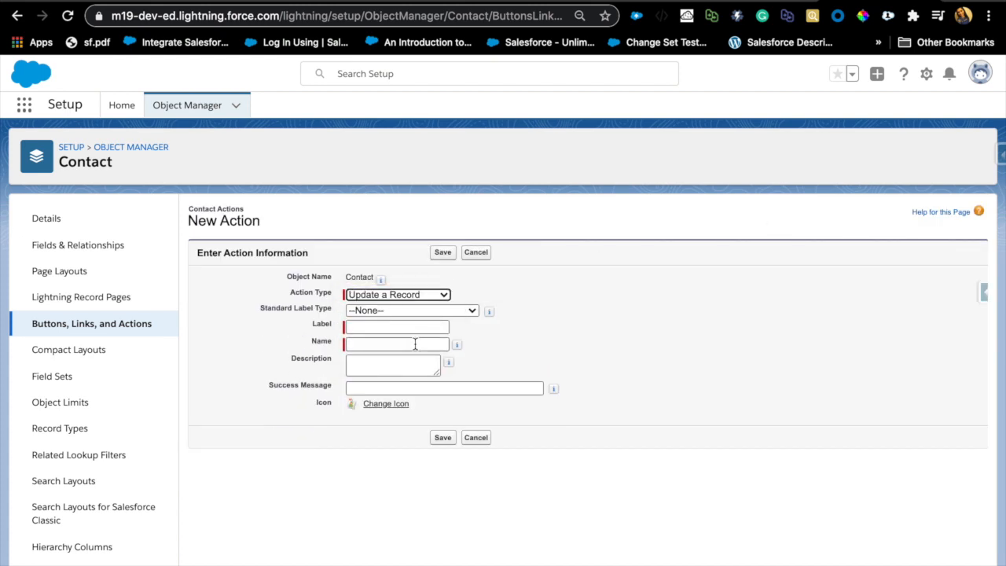
click(402, 315)
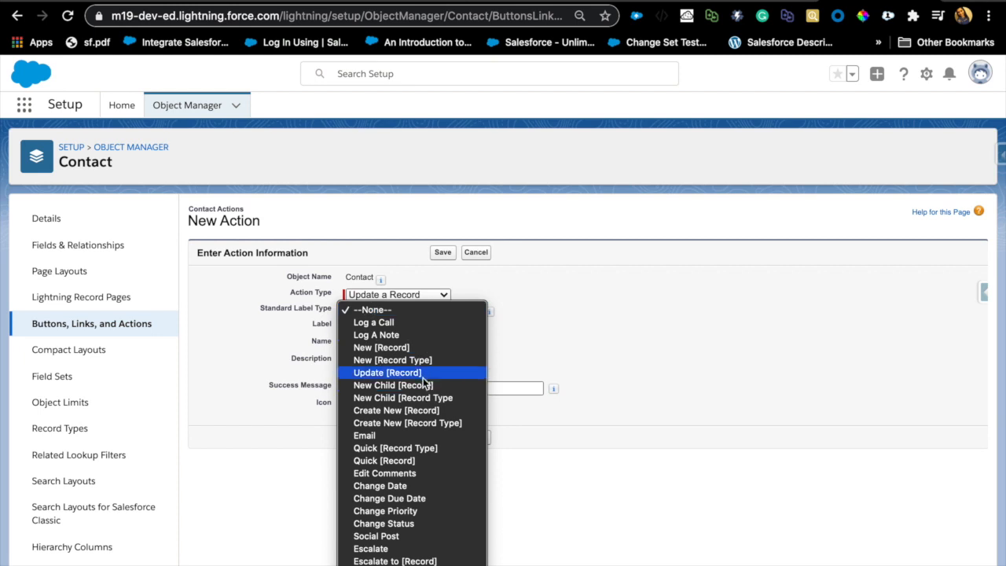
click(423, 374)
click(395, 329)
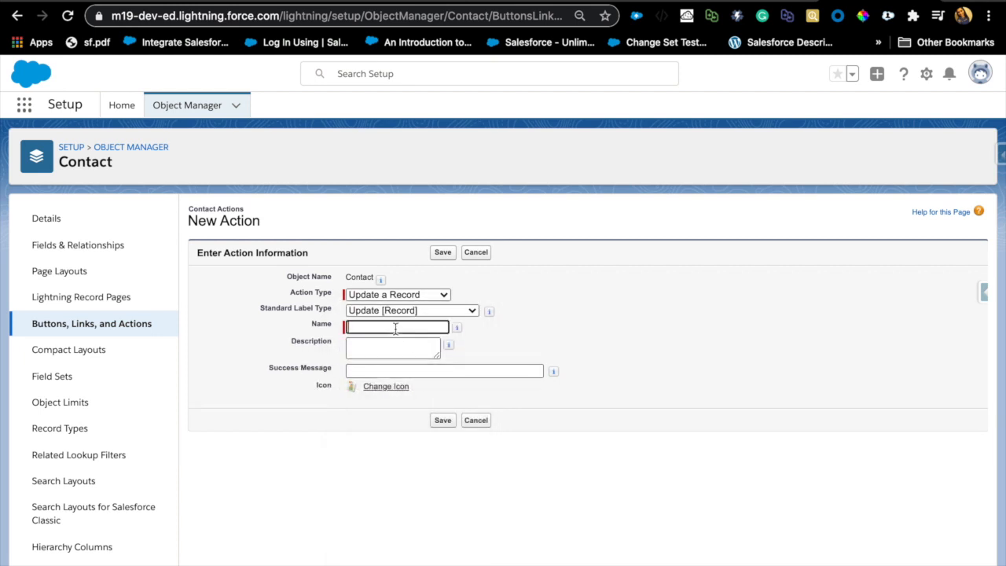
click(438, 311)
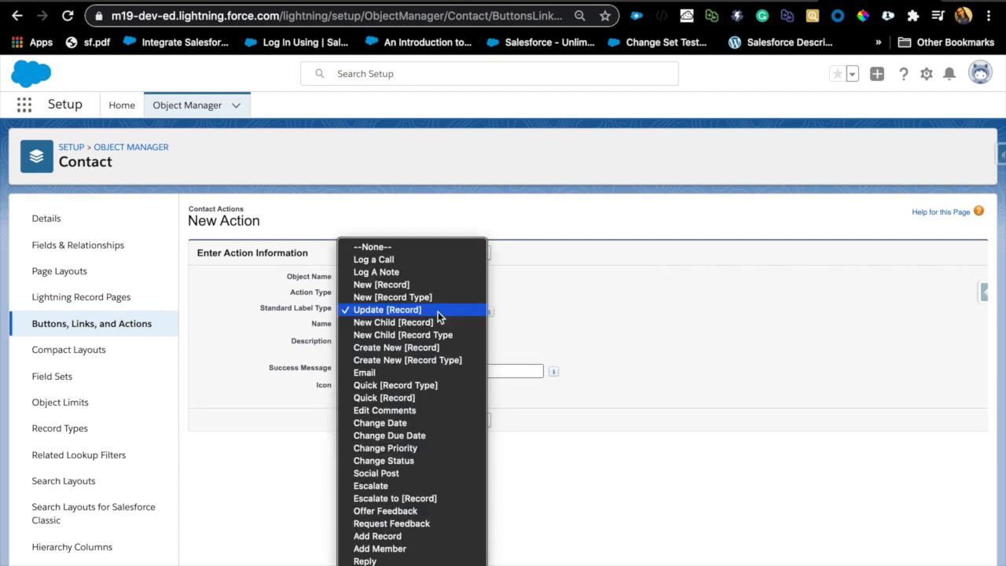
click(428, 249)
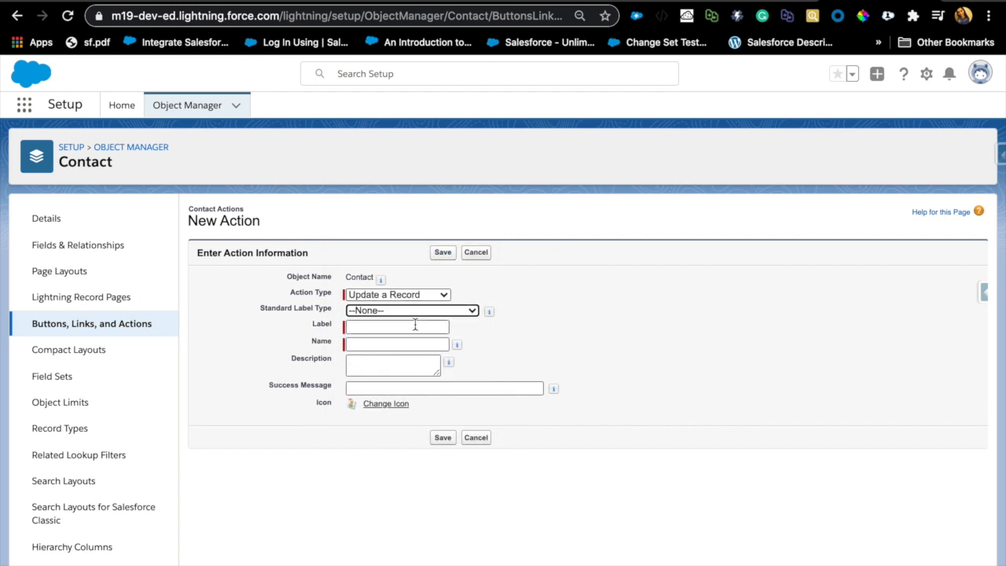
Label the new action "Update Contact Address" and save it
click(415, 325)
text(Update Co)
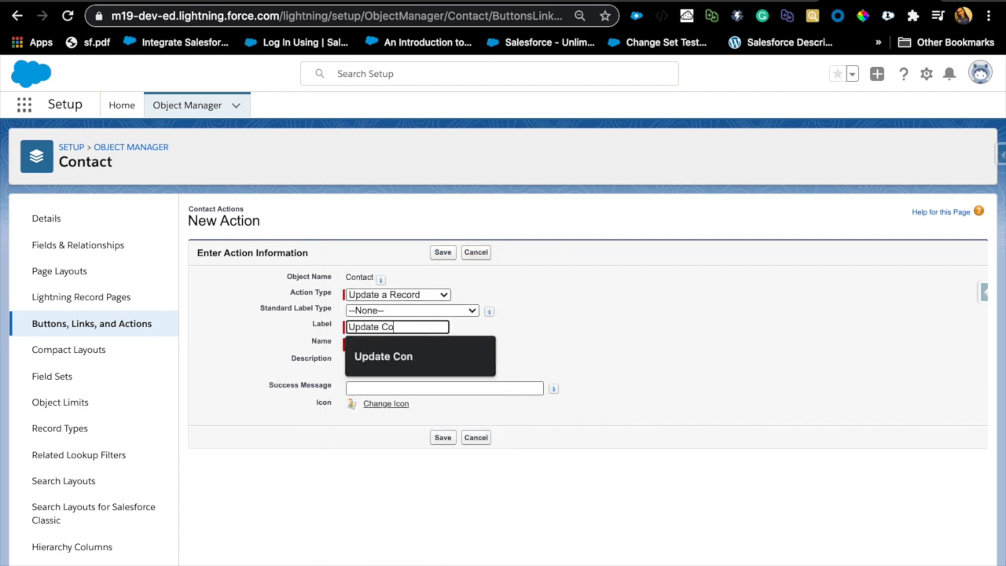
text(ntact Address)
key(Tab)
click(520, 346)
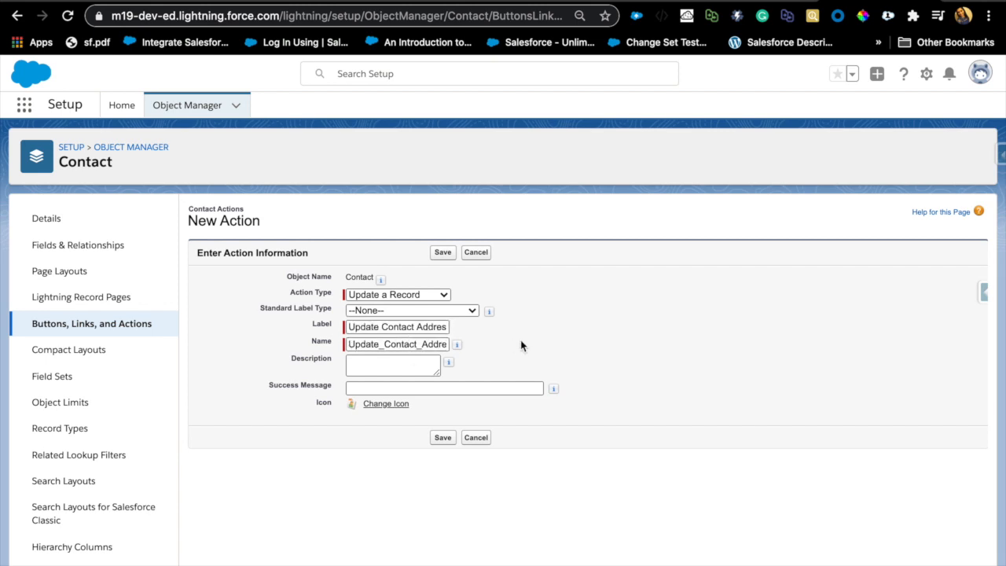
click(443, 253)
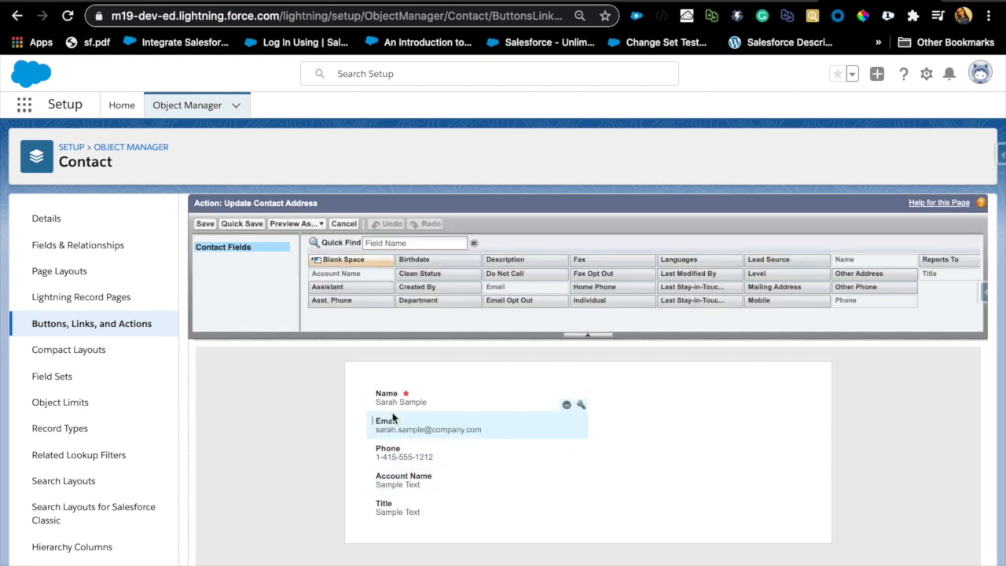
Add Mailing Address to the second column of the action layout, move Title and Account Name below it, and save the layout
click(386, 243)
text(mail)
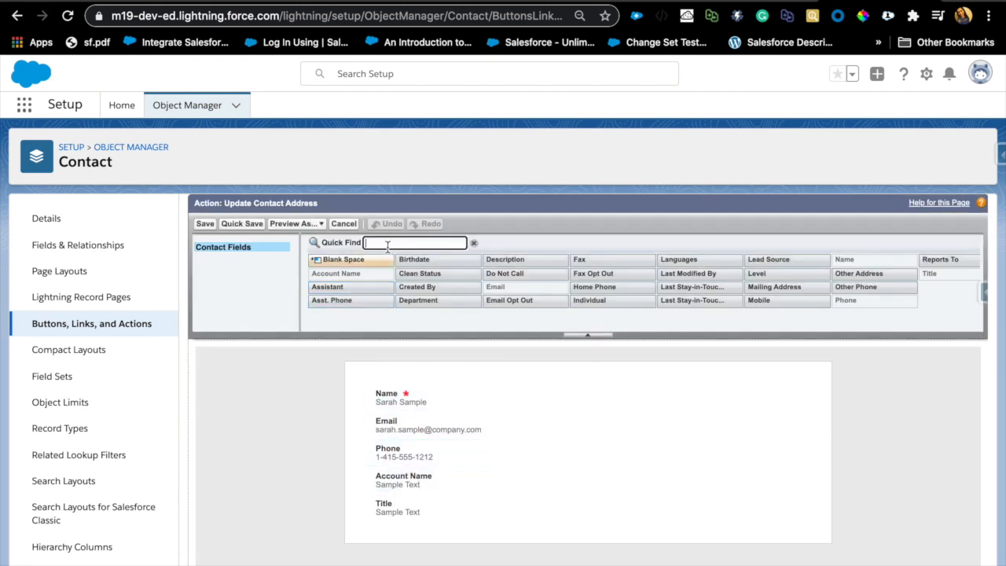
drag(378, 274, 684, 403)
drag(383, 522, 661, 444)
drag(467, 494, 696, 470)
click(203, 223)
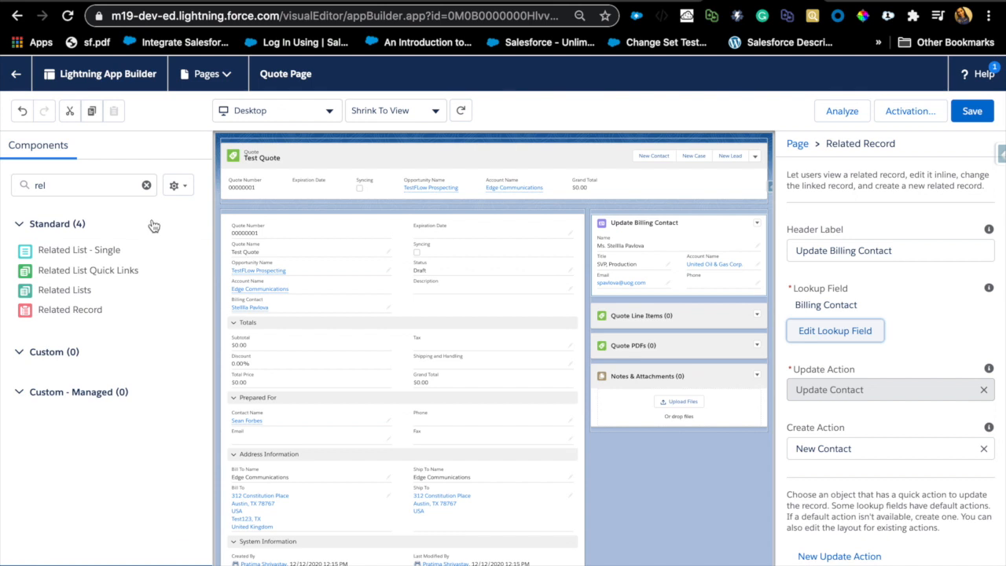
Save and reload the Quote Page, and give the Update Billing Contact component the update action Update Contact Address and create action New Contact
click(981, 113)
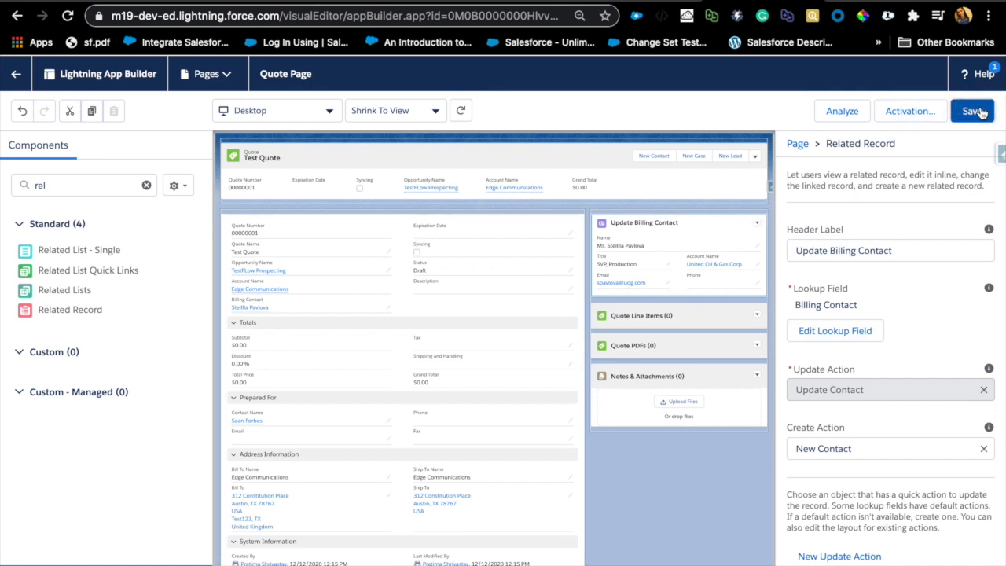
click(69, 16)
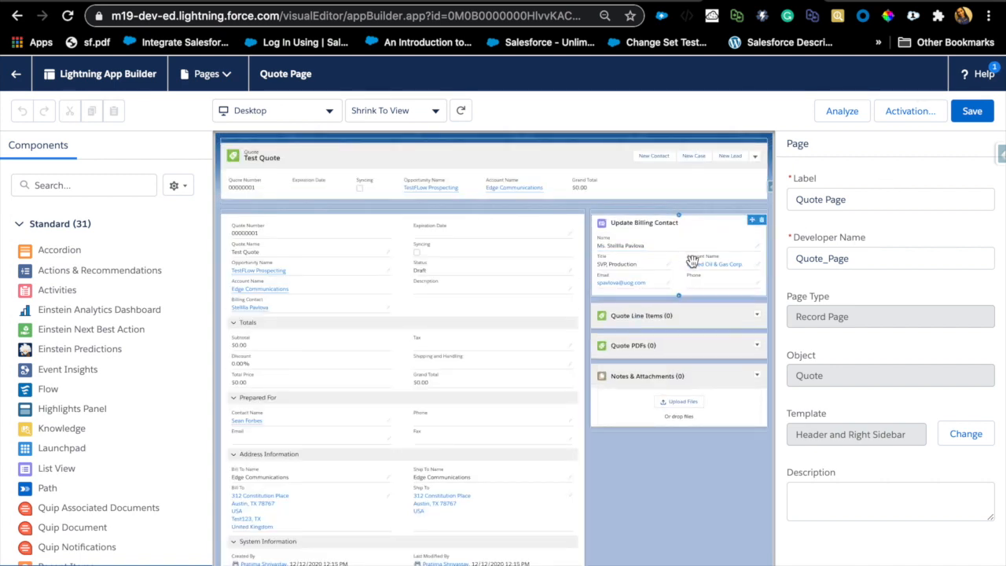
click(692, 260)
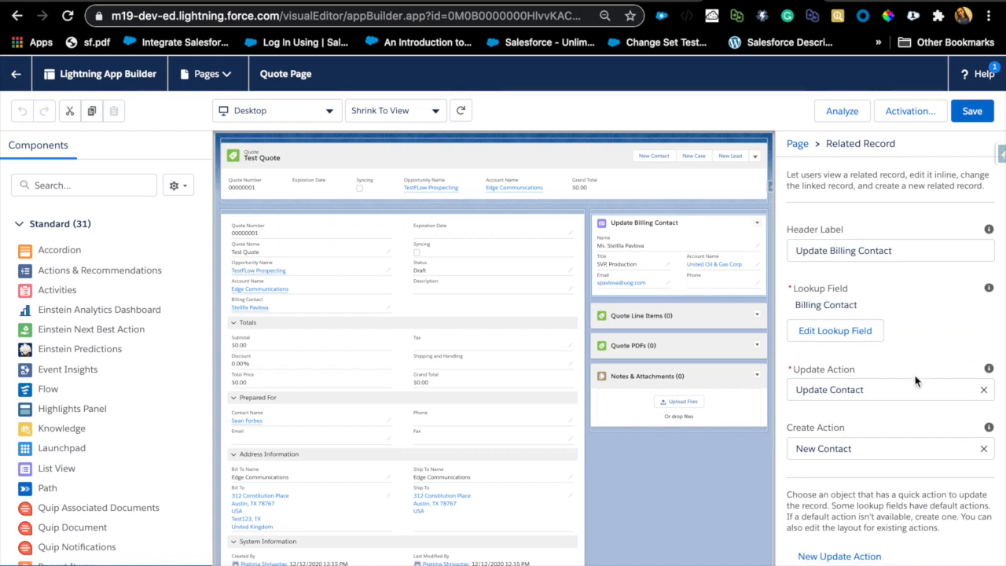
click(983, 390)
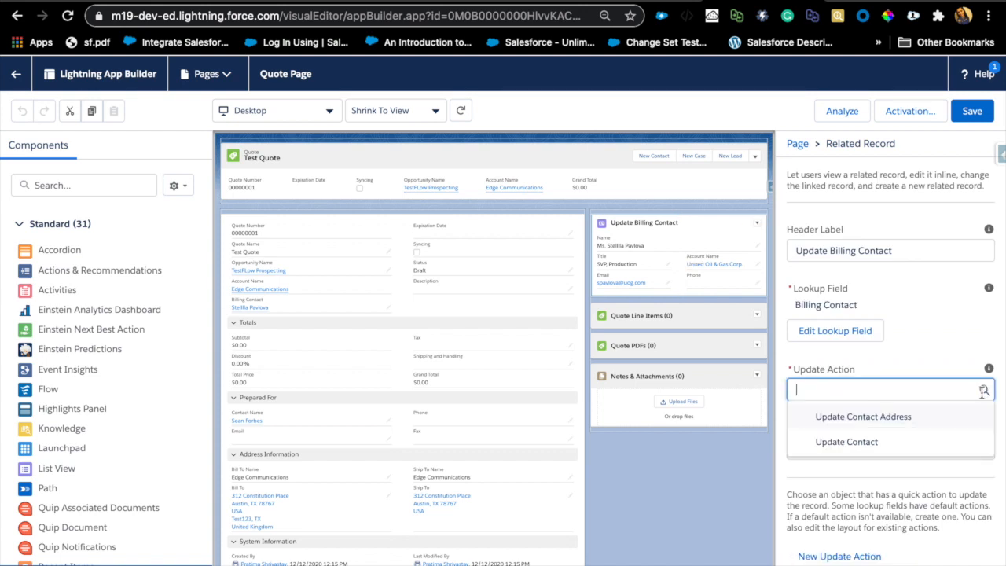
click(875, 418)
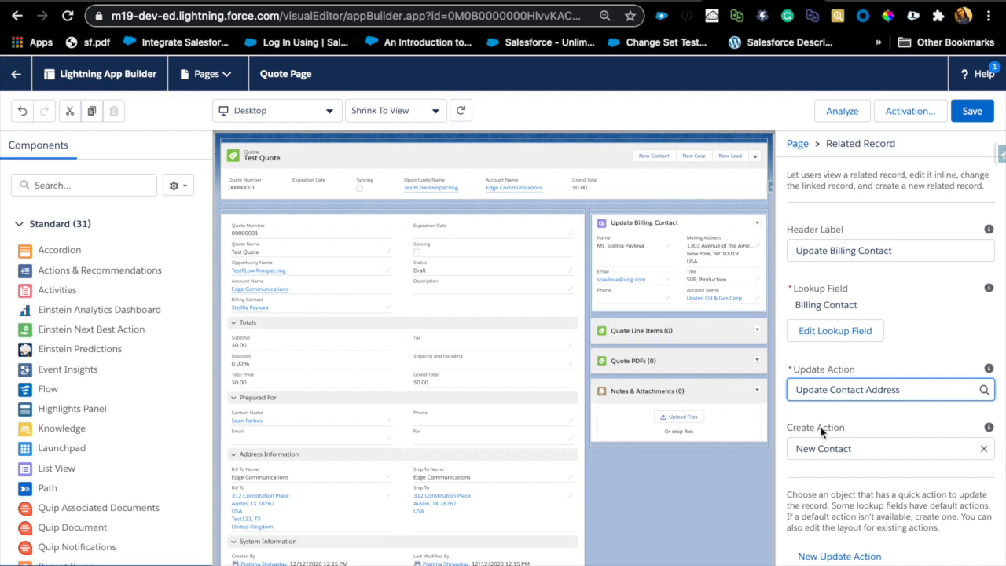
click(983, 449)
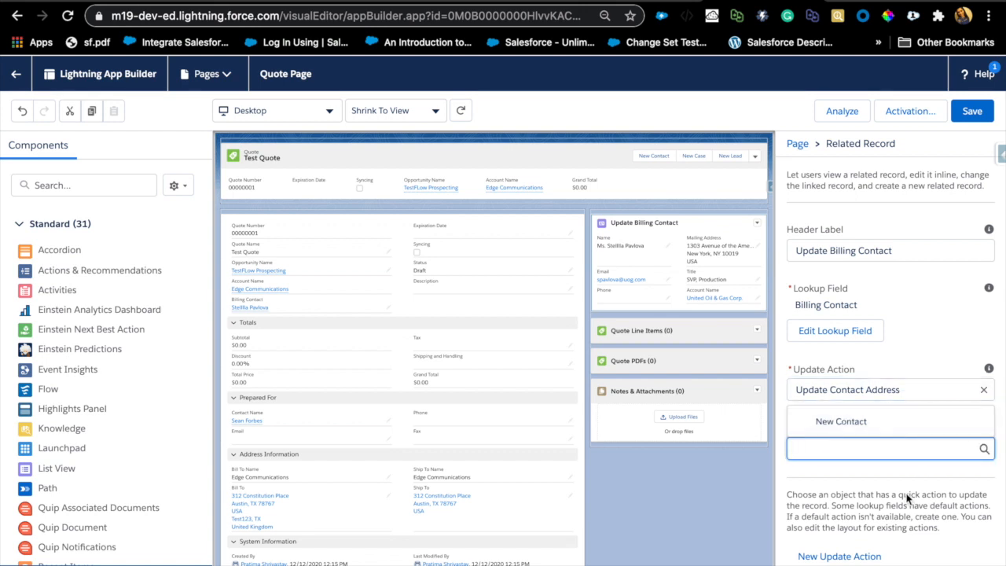
click(889, 427)
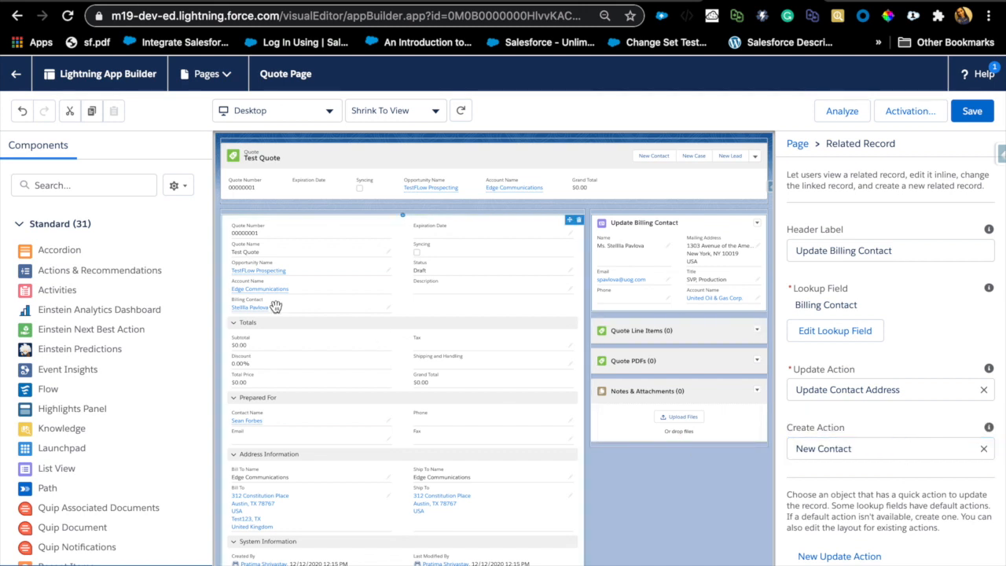
Find the Related Record component and place it below the Update Billing Contact component on the Quote Page
click(101, 186)
text(rela)
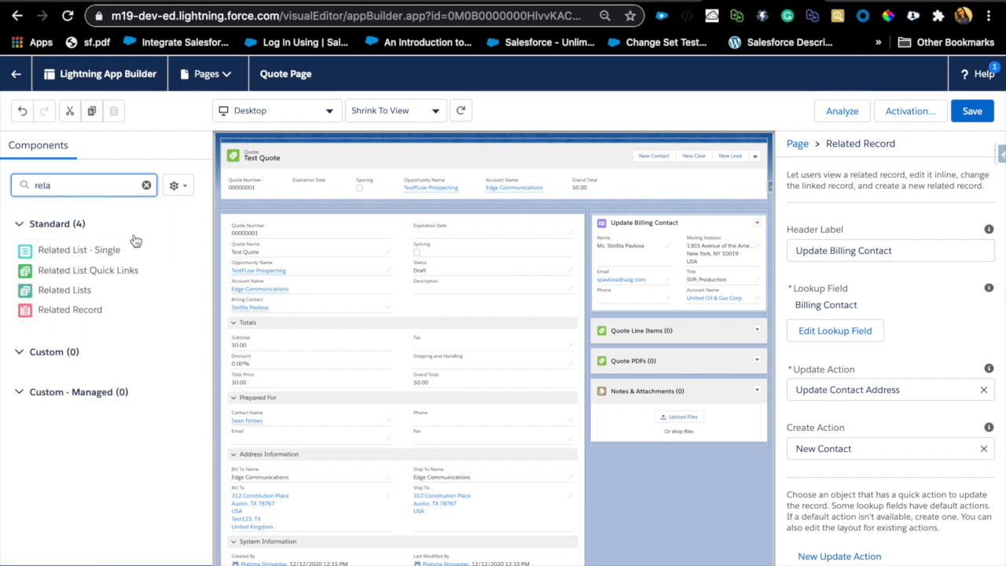
drag(86, 310, 633, 331)
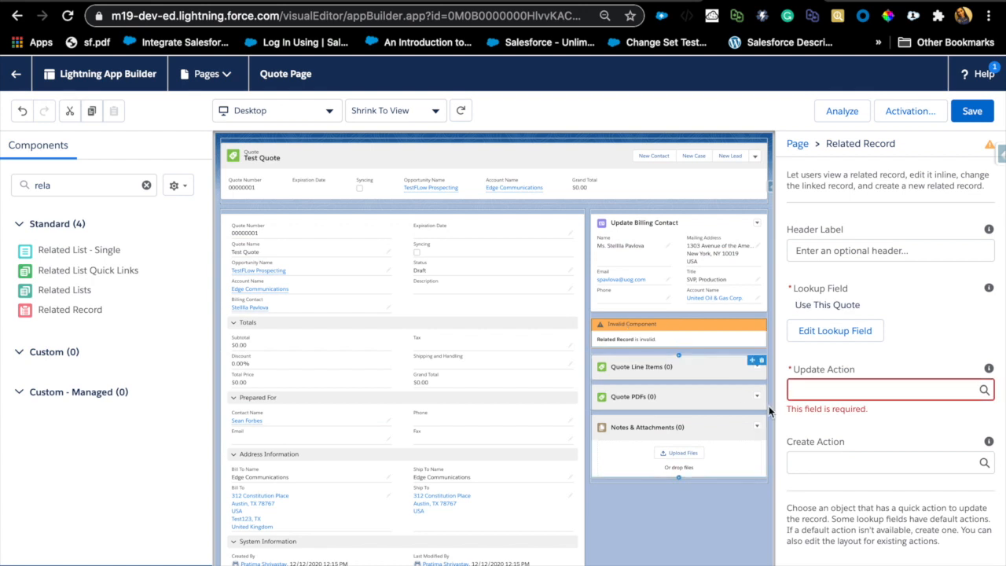
Set the new Related Record component's first lookup to Contact Name and second lookup to Use This Contact, and save the page
click(857, 340)
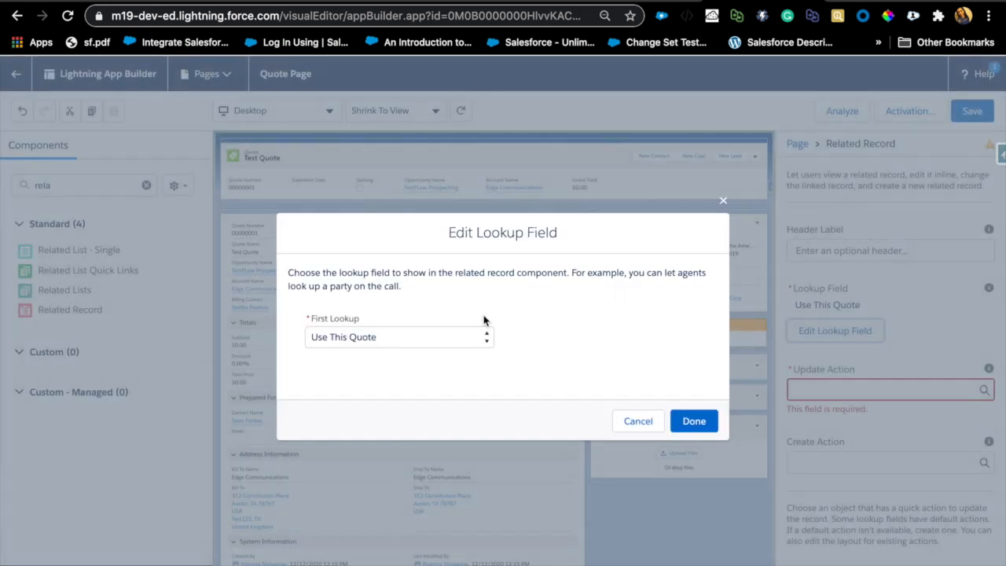
click(458, 336)
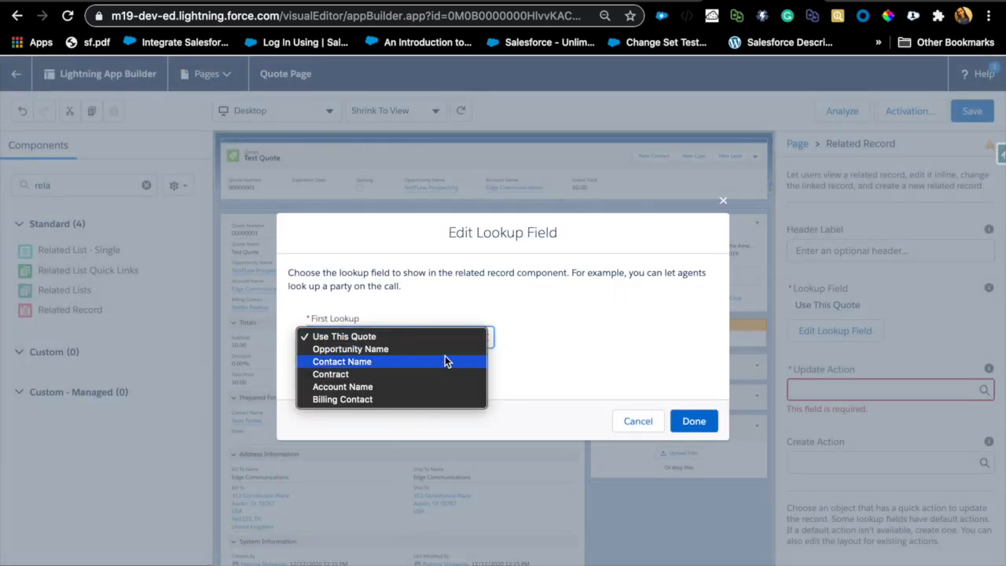
click(445, 361)
click(628, 338)
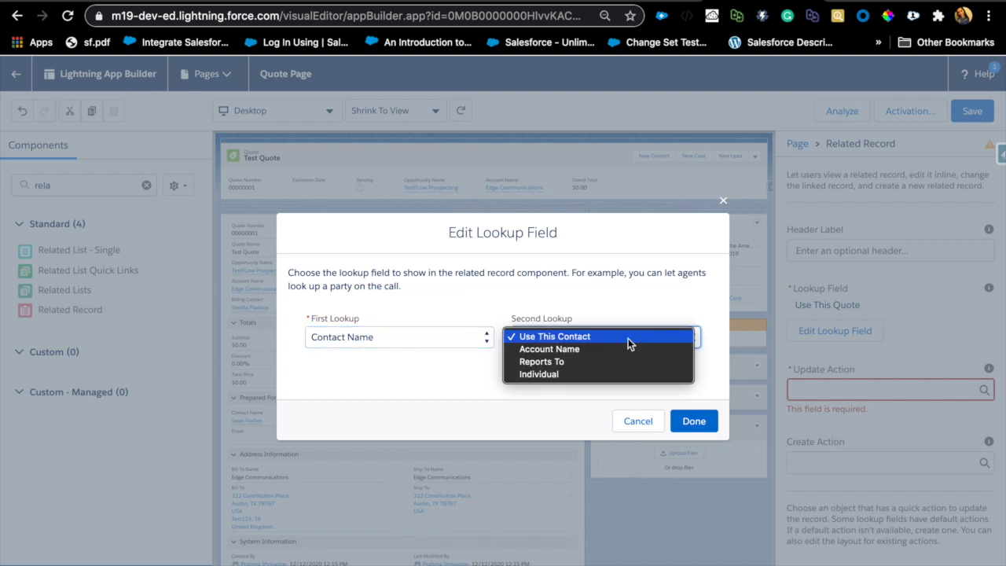
click(626, 338)
click(693, 418)
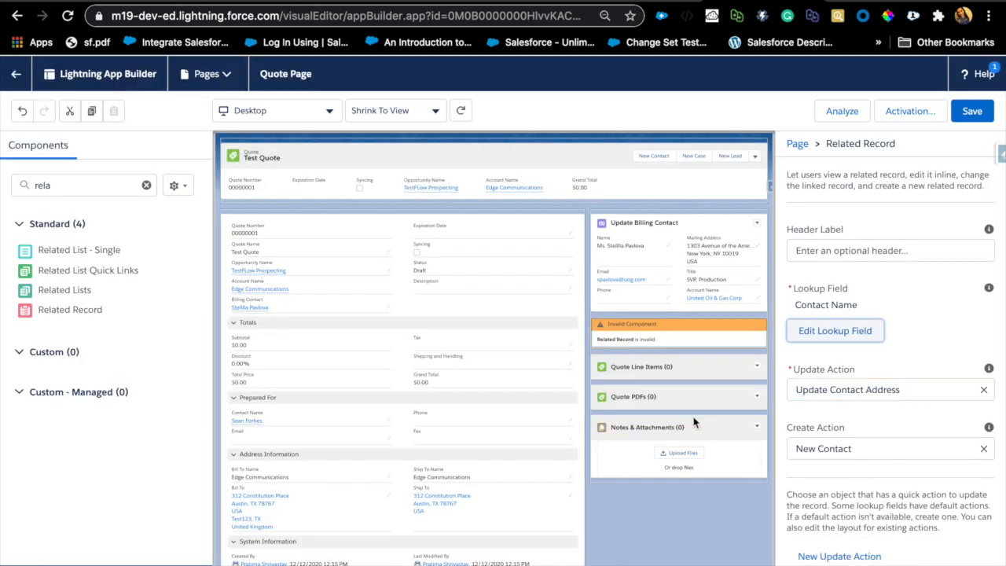
click(686, 363)
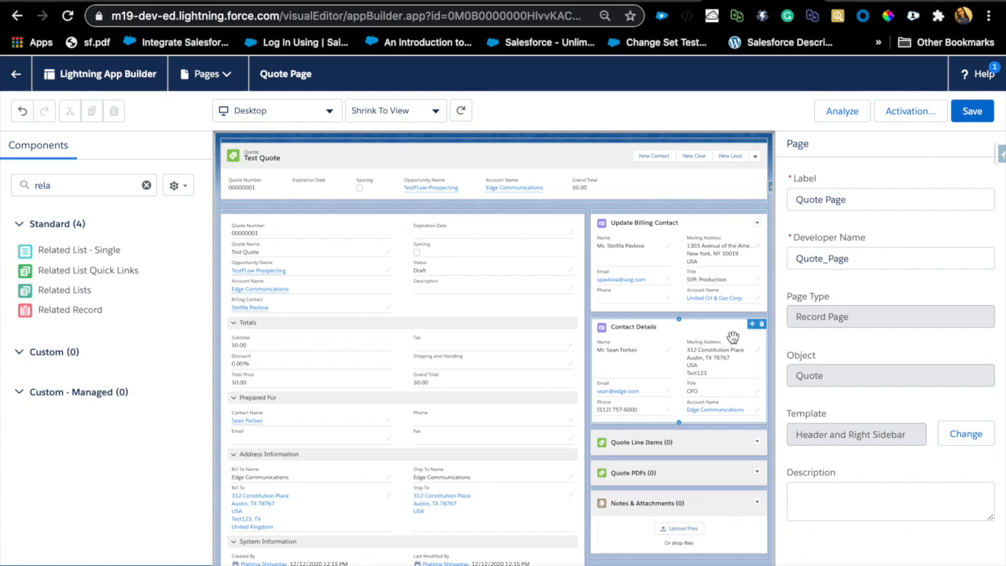
click(973, 112)
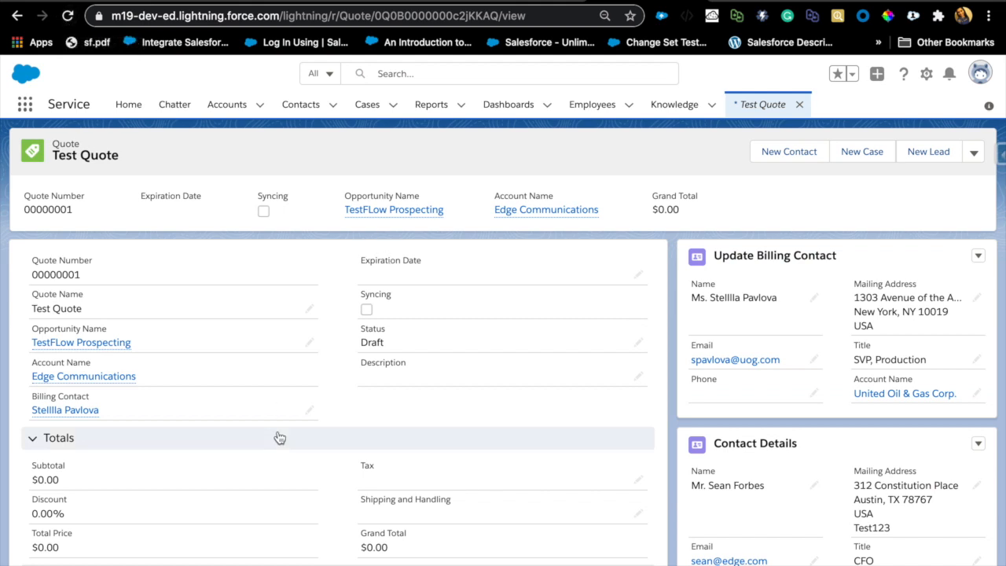
Clear the quote's Billing Contact and save, and relink the SVP, Production contact through the Update Billing Contact component
scroll(323, 417, down, 1)
scroll(326, 421, up, 1)
scroll(797, 477, down, 2)
scroll(797, 479, up, 2)
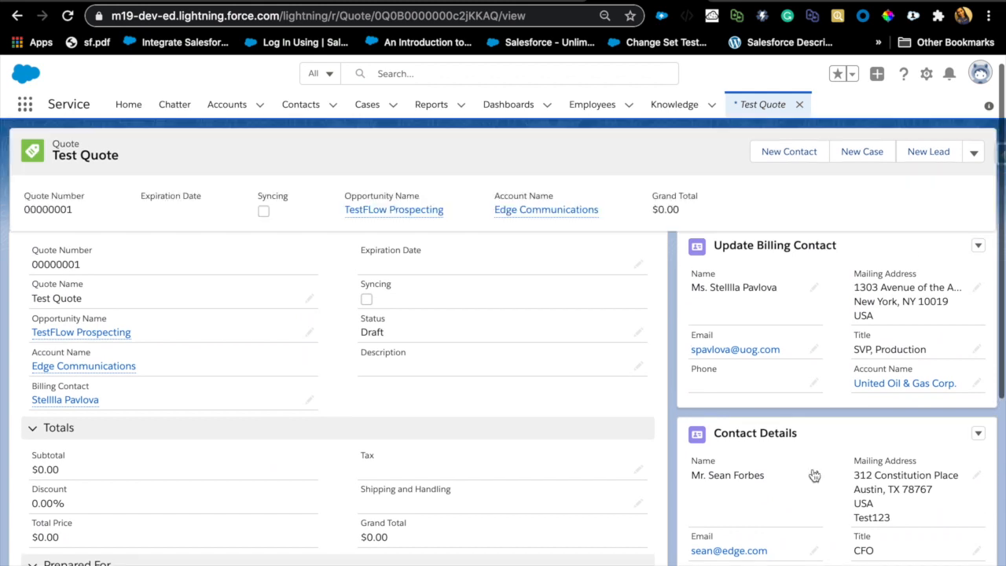
click(306, 399)
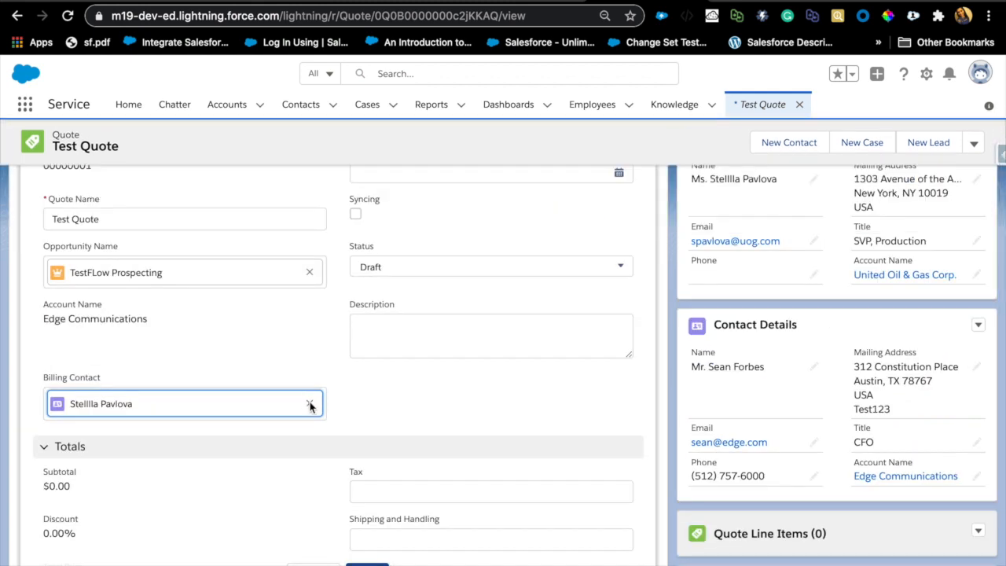
click(311, 398)
click(355, 564)
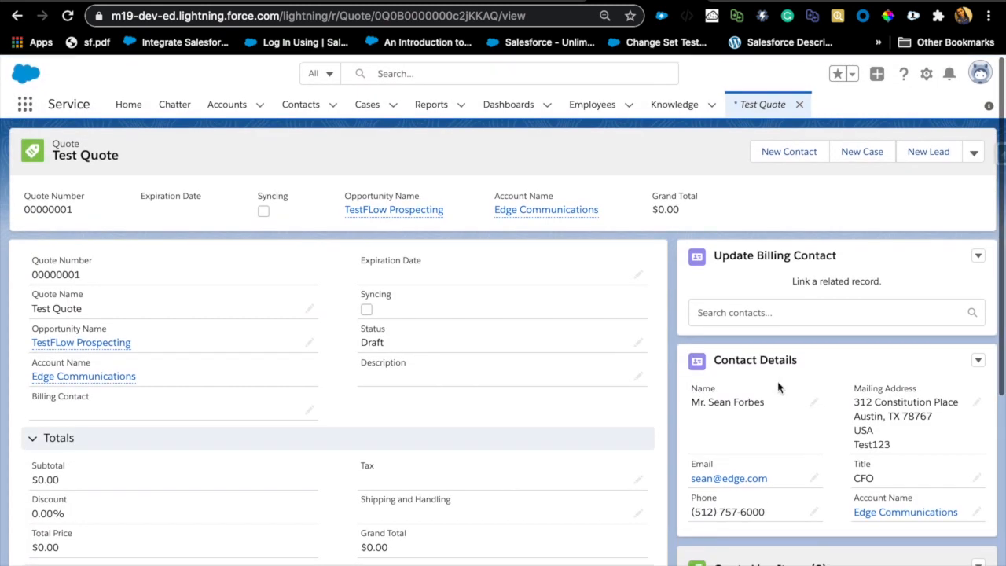
click(771, 312)
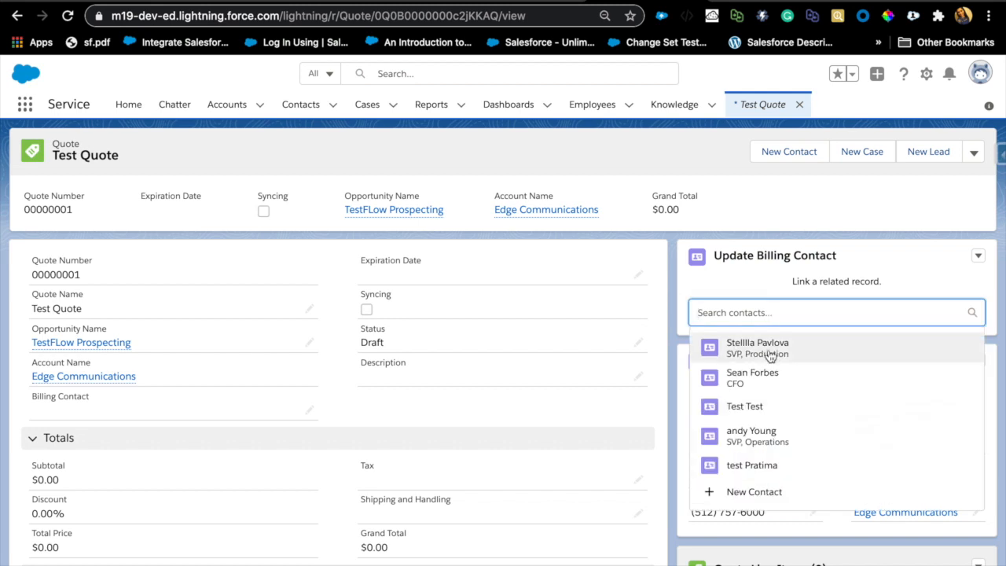
click(769, 350)
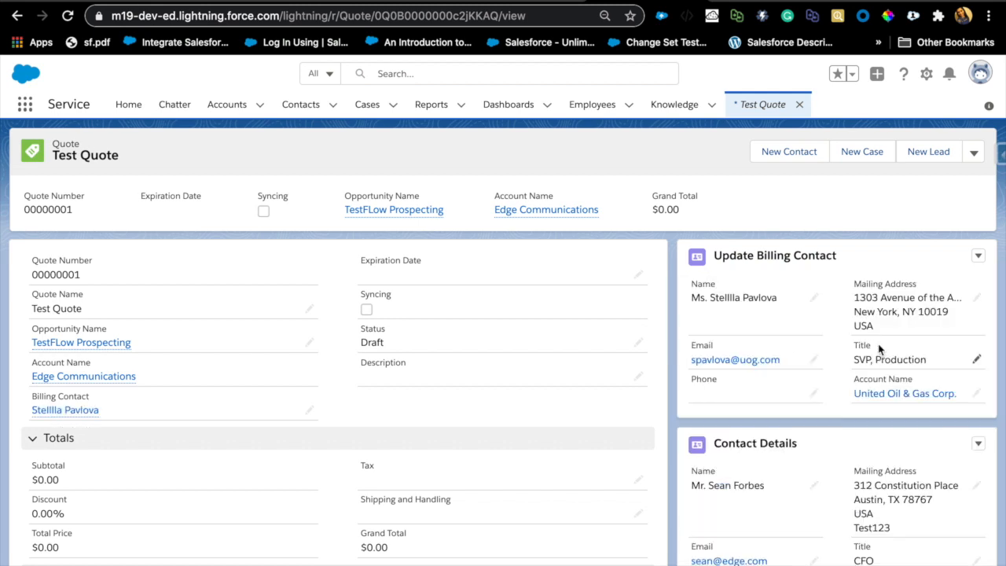
Enter a postal code in the billing contact's mailing address within the Update Billing Contact component and save the change
click(975, 300)
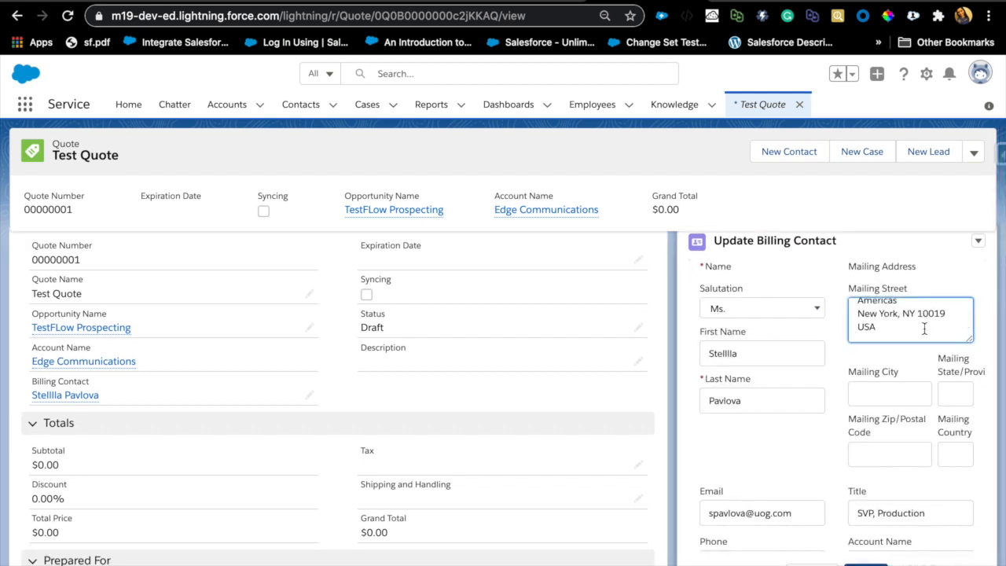
scroll(831, 410, down, 1)
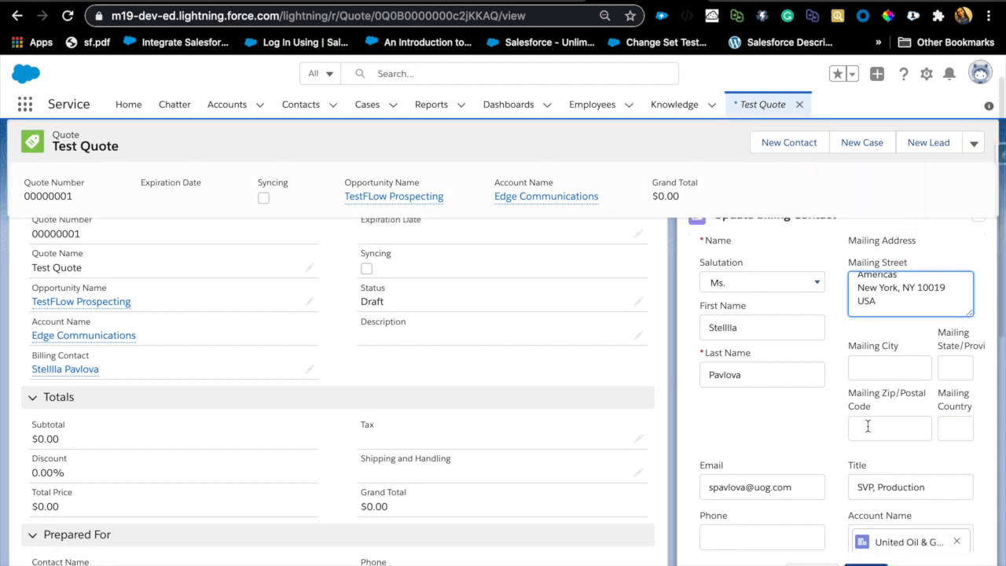
click(868, 426)
text(12345)
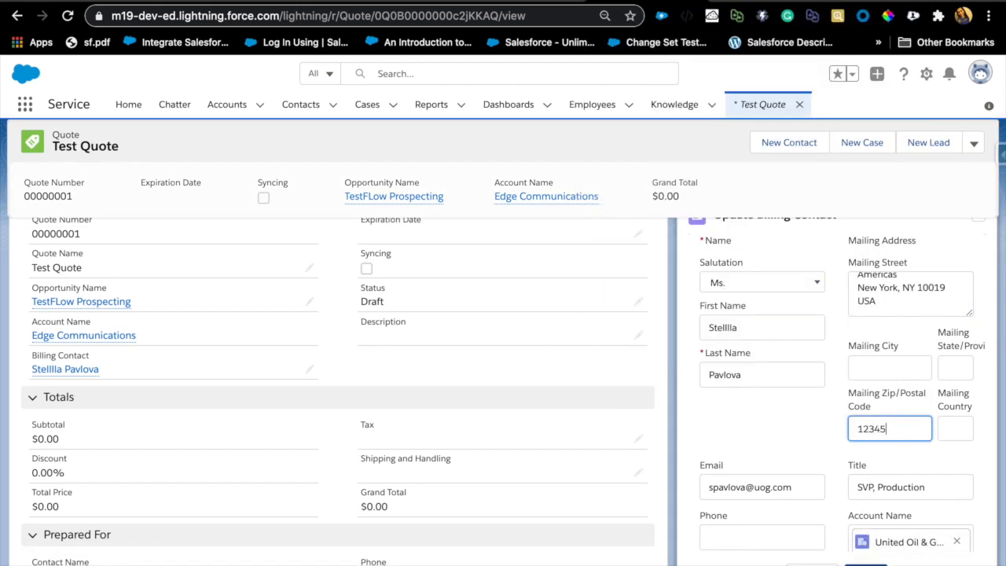
click(866, 565)
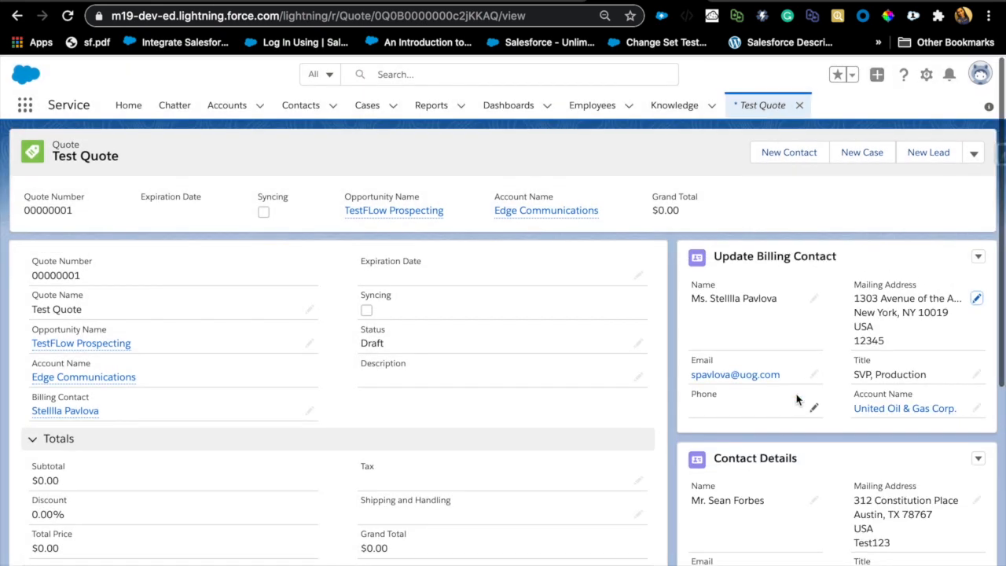
Remove the linked contact from the Contact Details component on the quote
scroll(796, 400, down, 2)
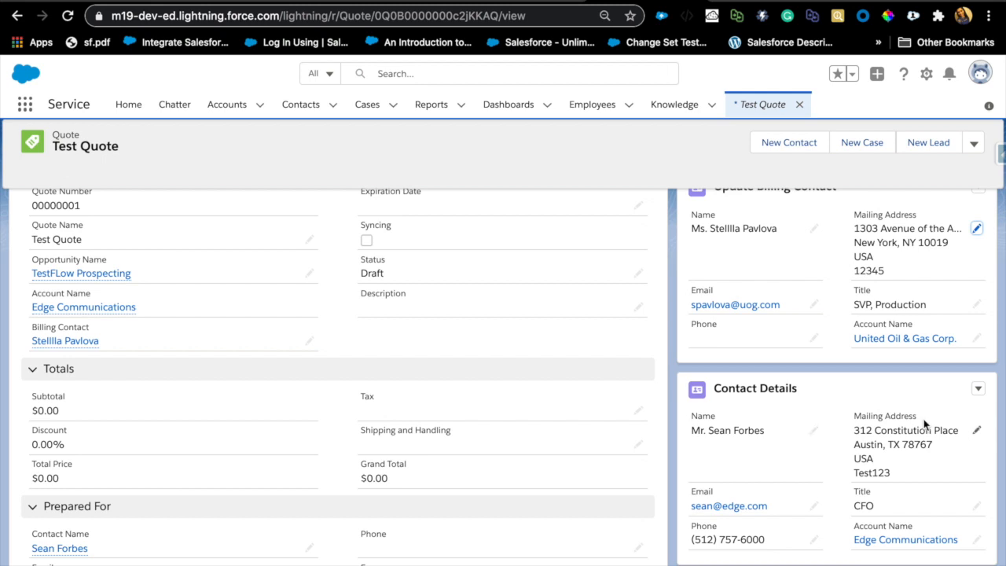
click(977, 389)
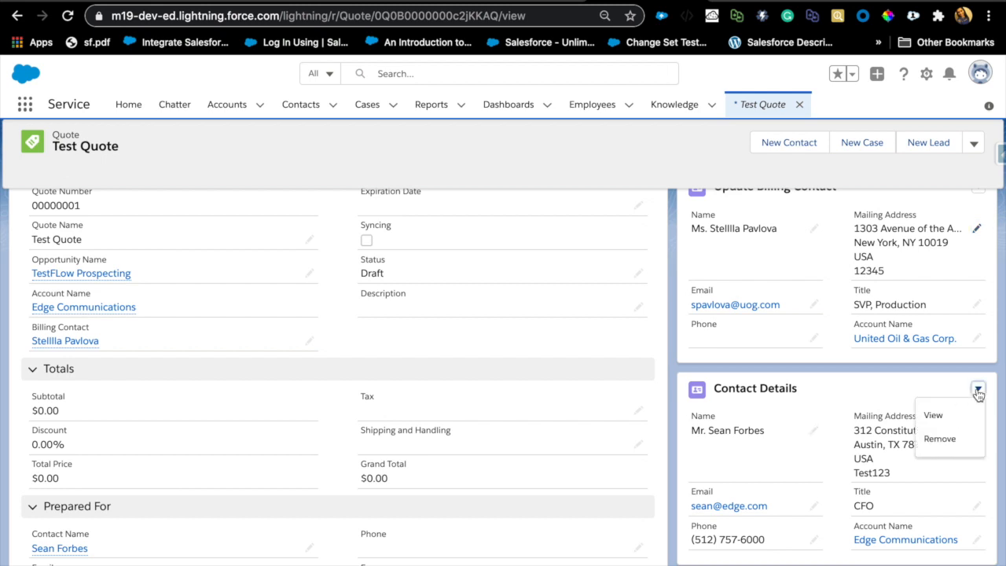
click(943, 438)
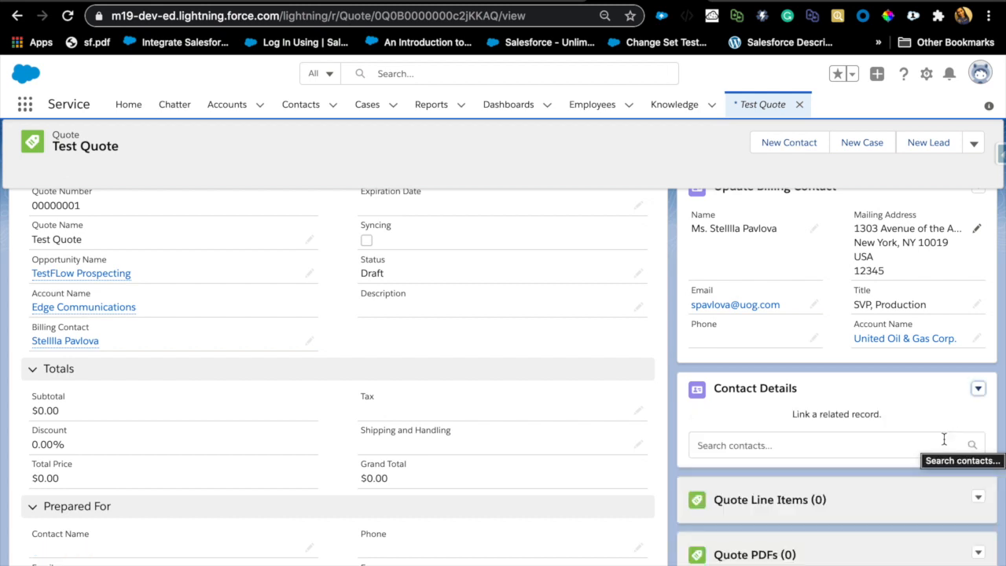
Link the existing test contact to the quote through the Contact Details component's contact search
scroll(825, 435, up, 1)
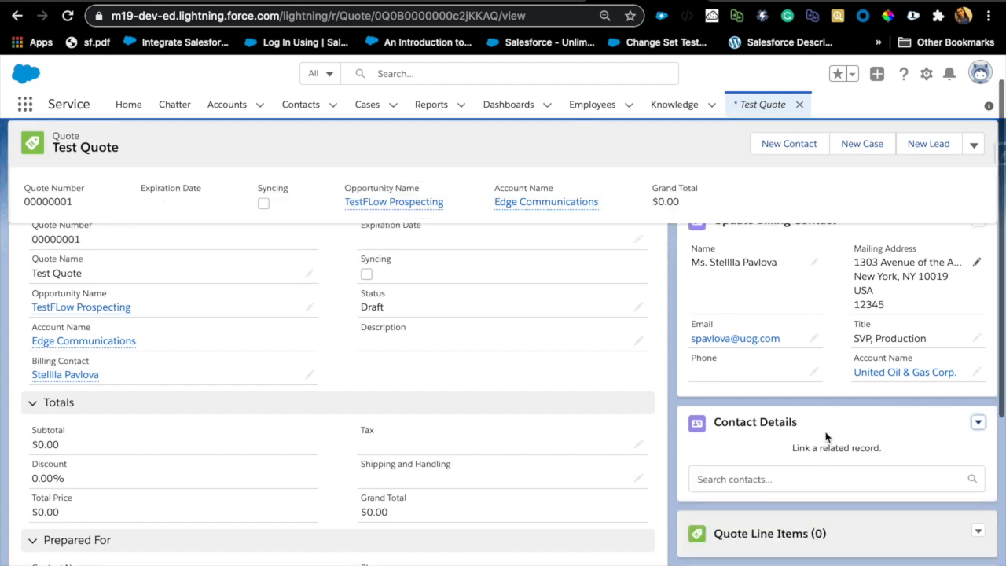
click(798, 483)
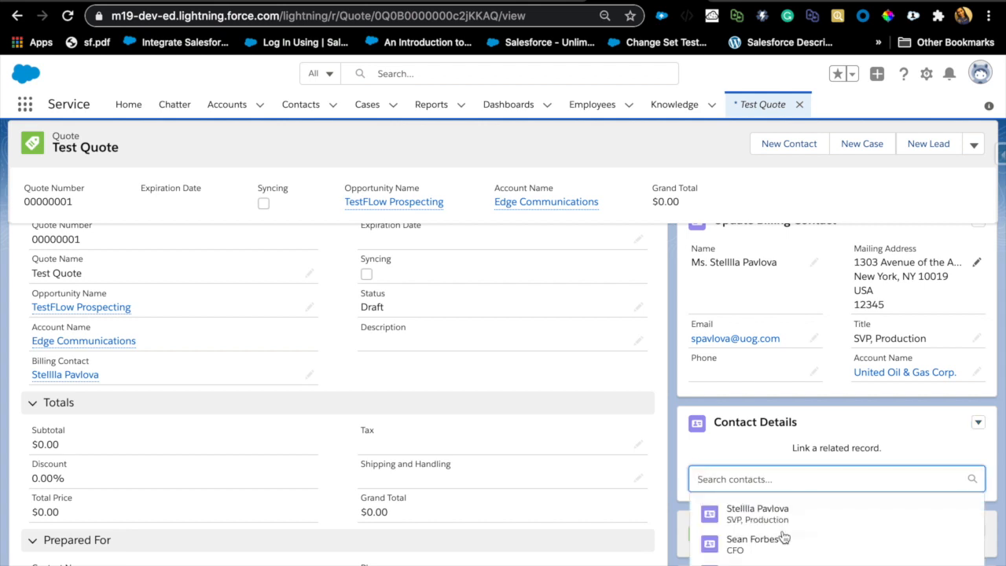
click(809, 563)
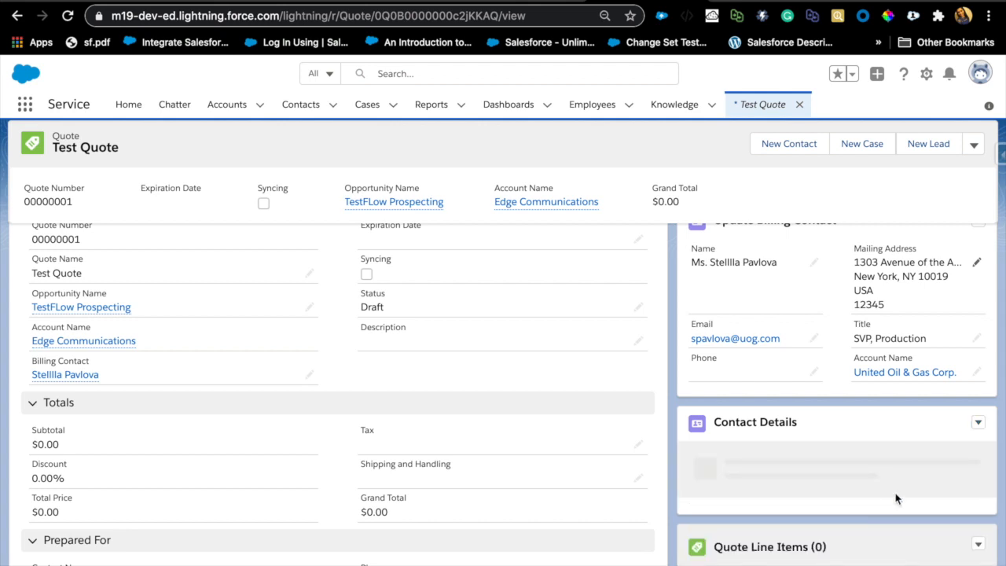
scroll(833, 543, up, 1)
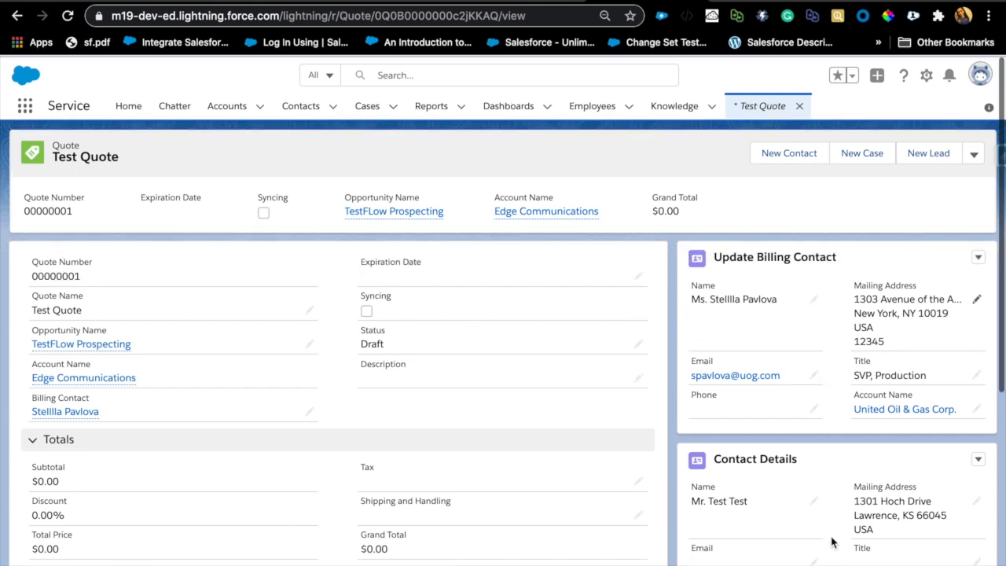